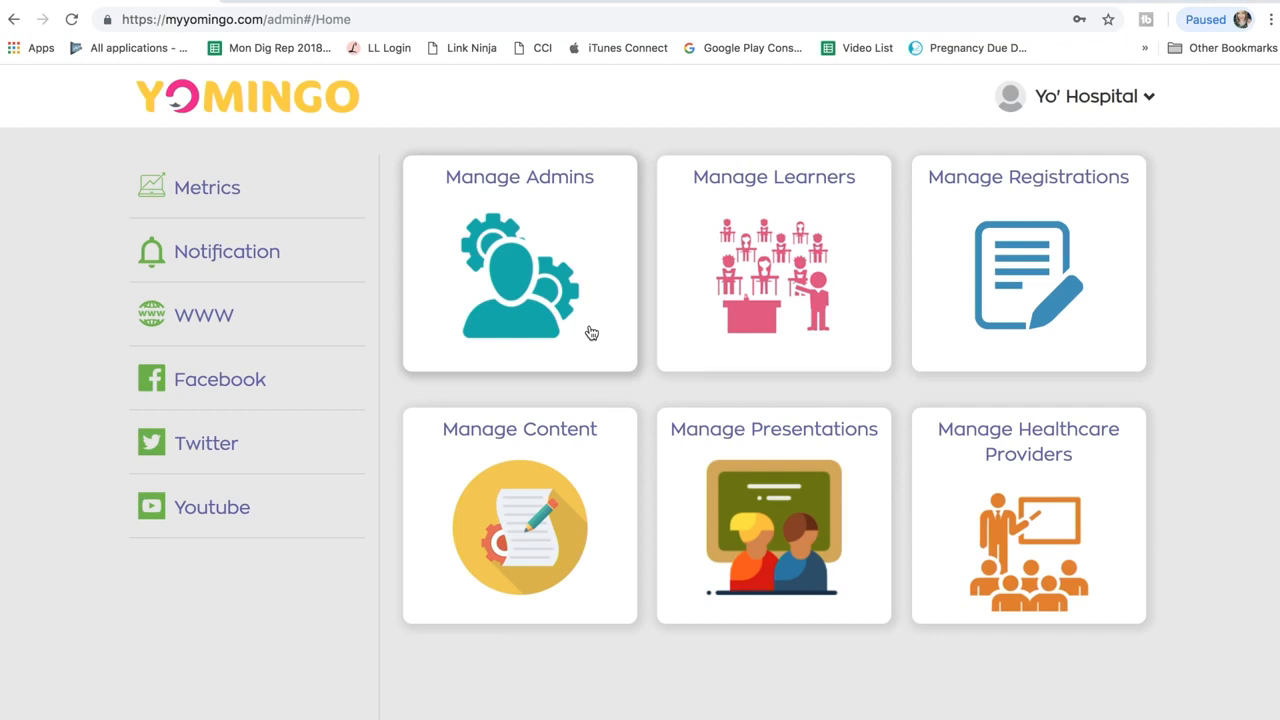
Step: Go to Manage Content and scroll the category list down to the Test About Us card
{"action": "left_click", "coordinate": [540, 429]}
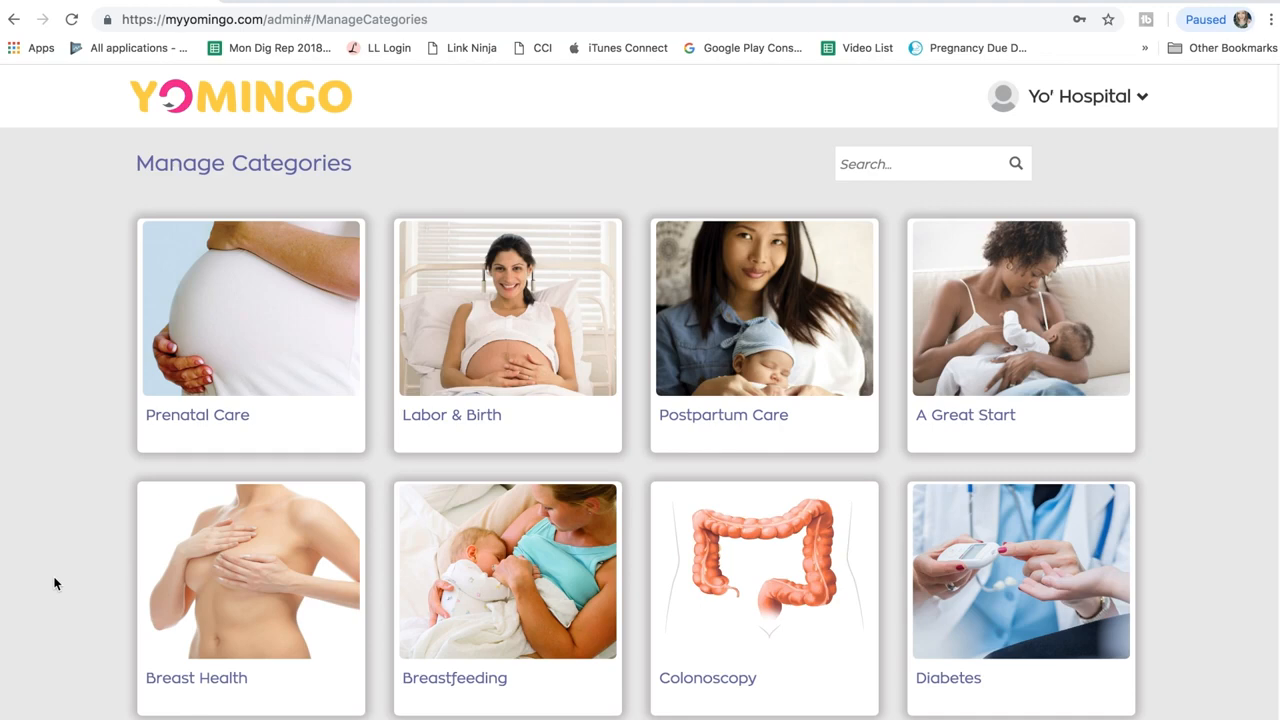
{"action": "scroll", "coordinate": [54, 583], "scroll_direction": "down", "scroll_amount": 5}
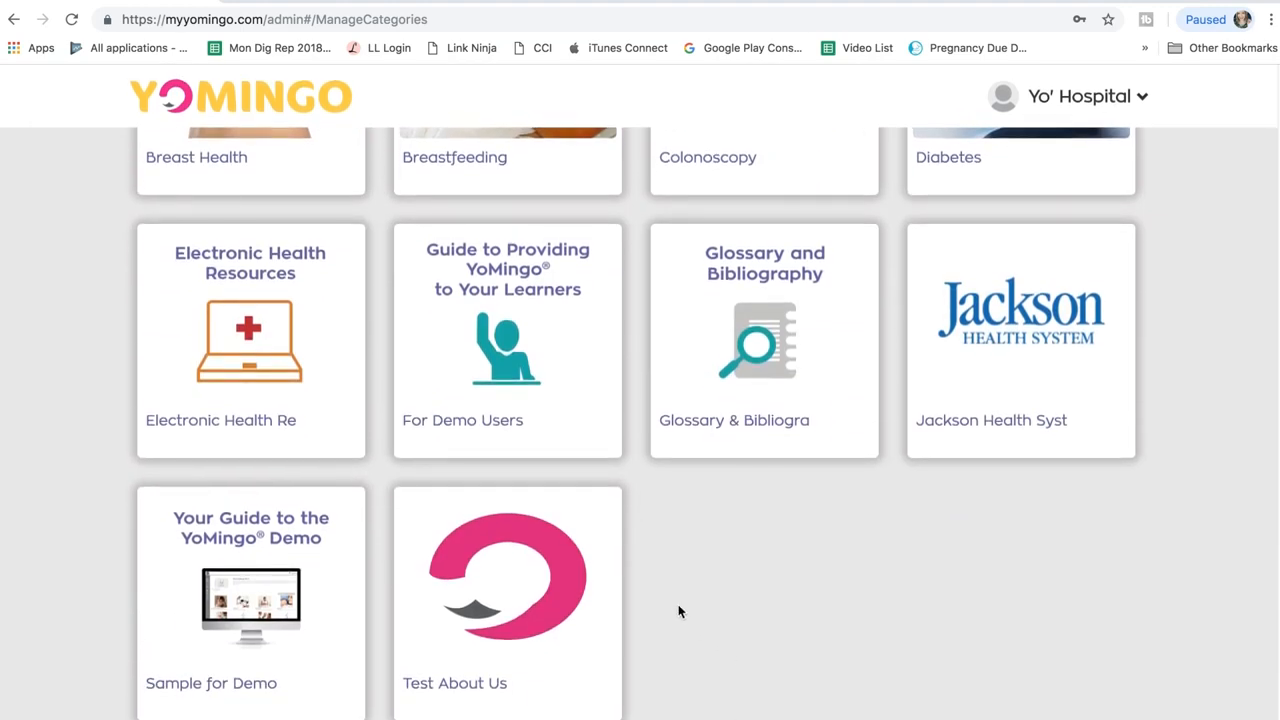
Step: Open the Test About Us category preview and start a new blank article in it
{"action": "mouse_move", "coordinate": [600, 600]}
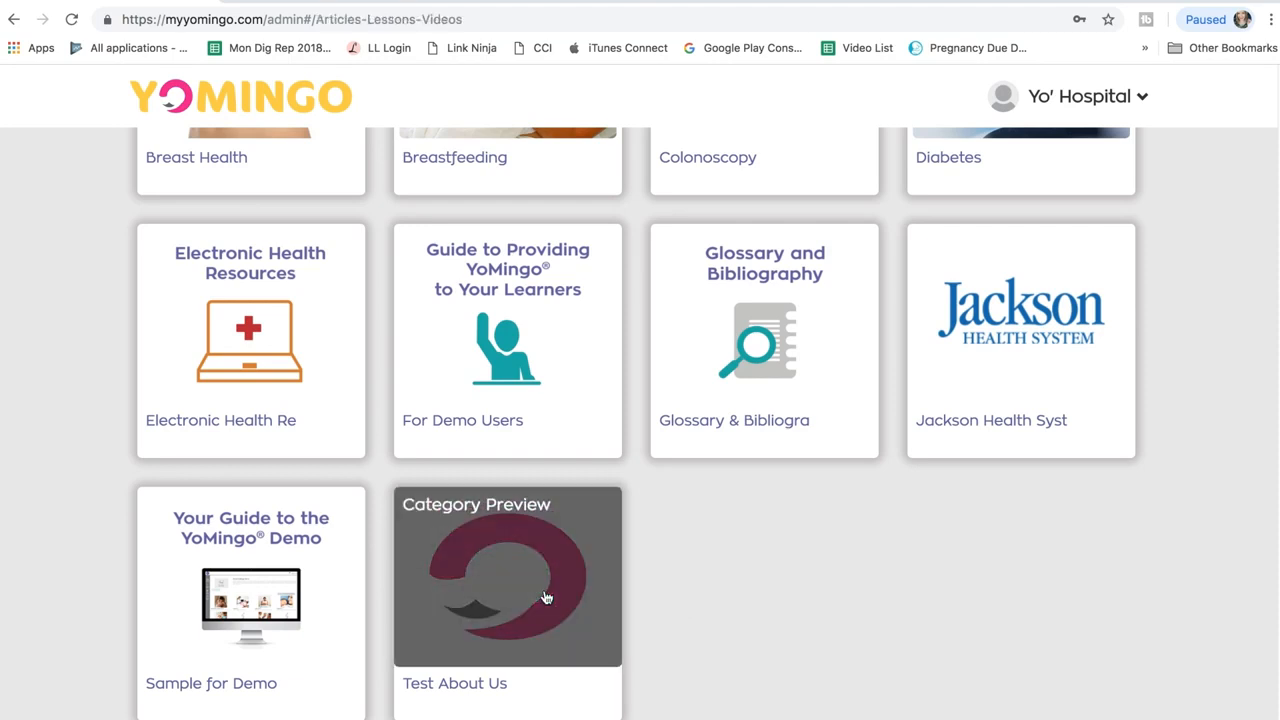
{"action": "left_click", "coordinate": [546, 598]}
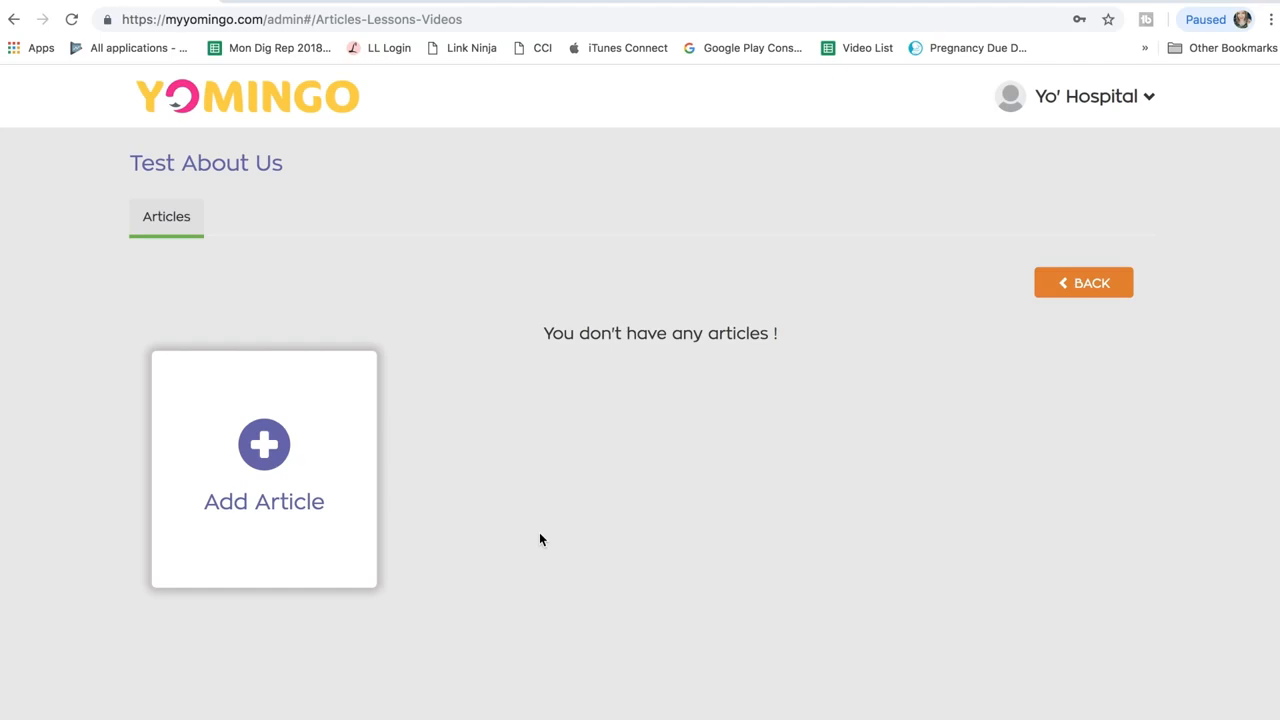
{"action": "left_click", "coordinate": [268, 449]}
{"action": "scroll", "coordinate": [737, 583], "scroll_direction": "down", "scroll_amount": 2}
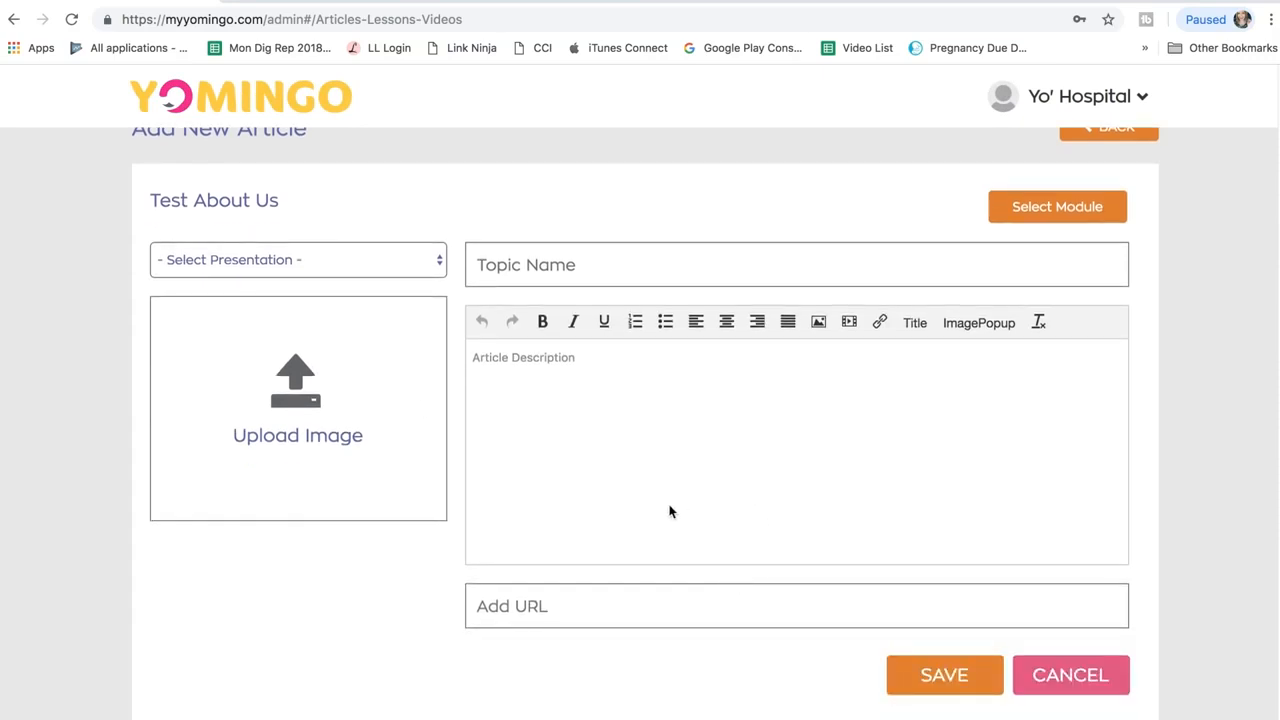
{"action": "left_click", "coordinate": [531, 262]}
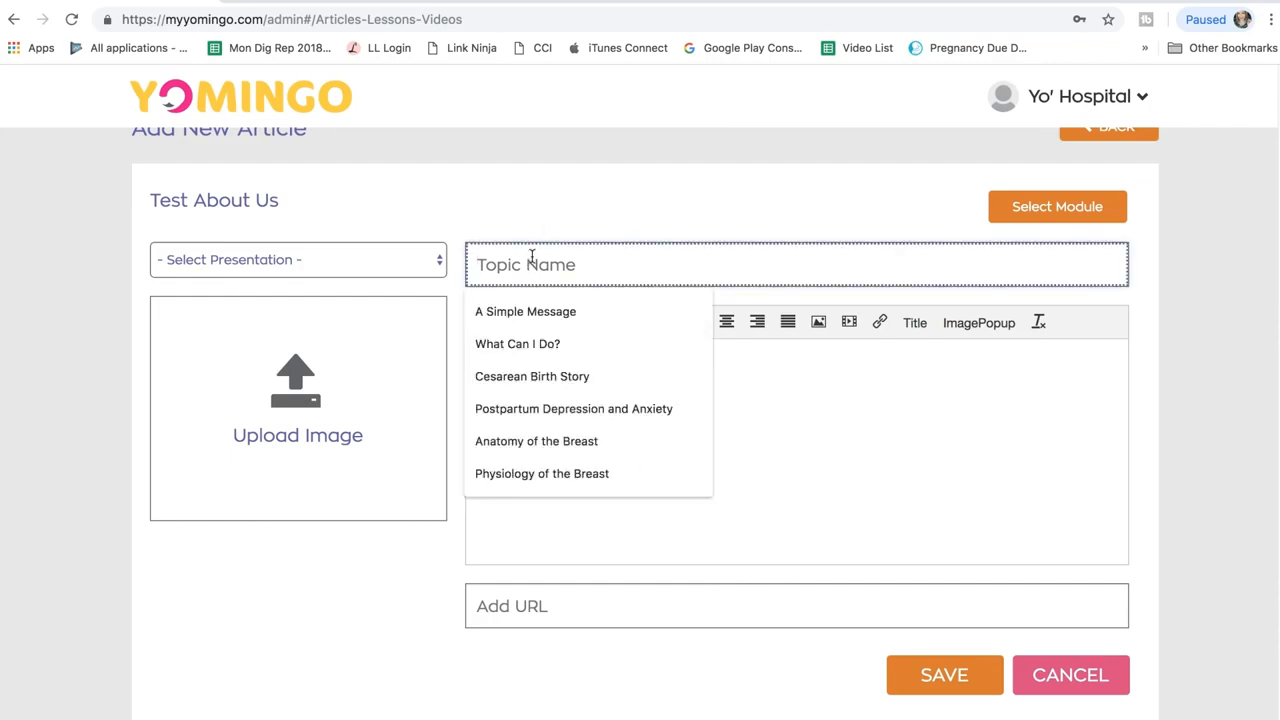
{"action": "left_click", "coordinate": [771, 414]}
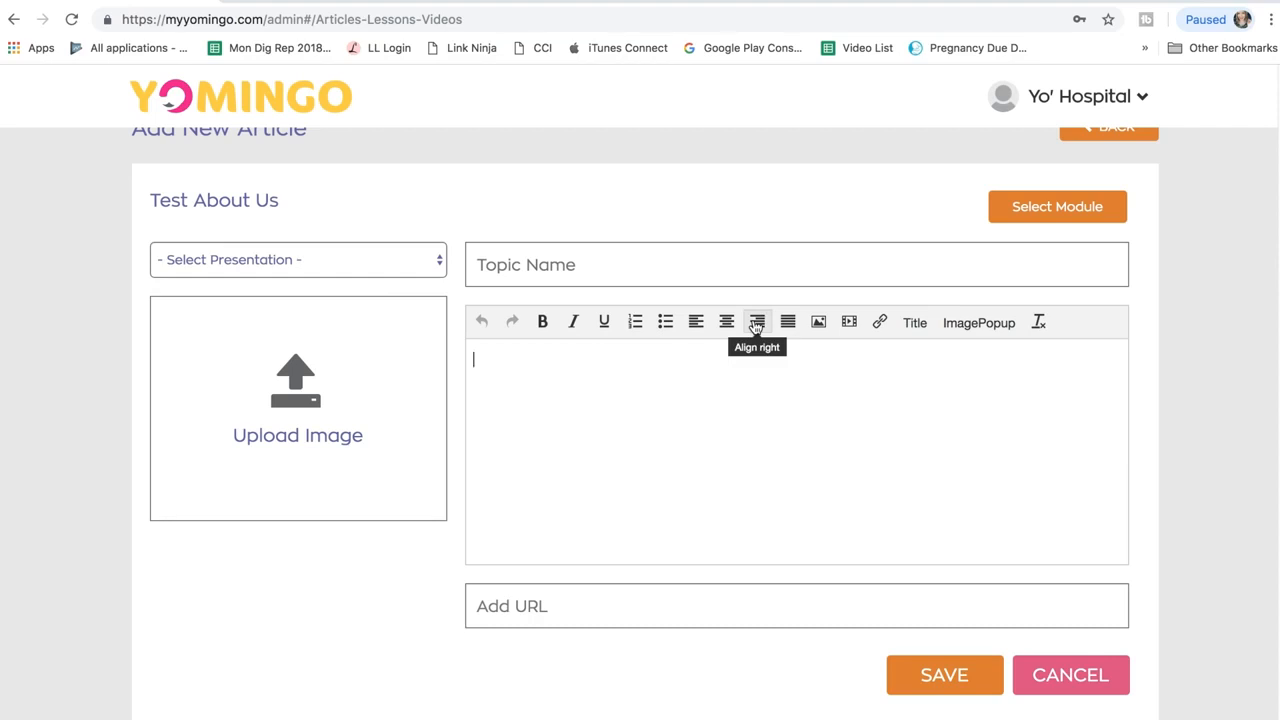
{"action": "left_click", "coordinate": [818, 330]}
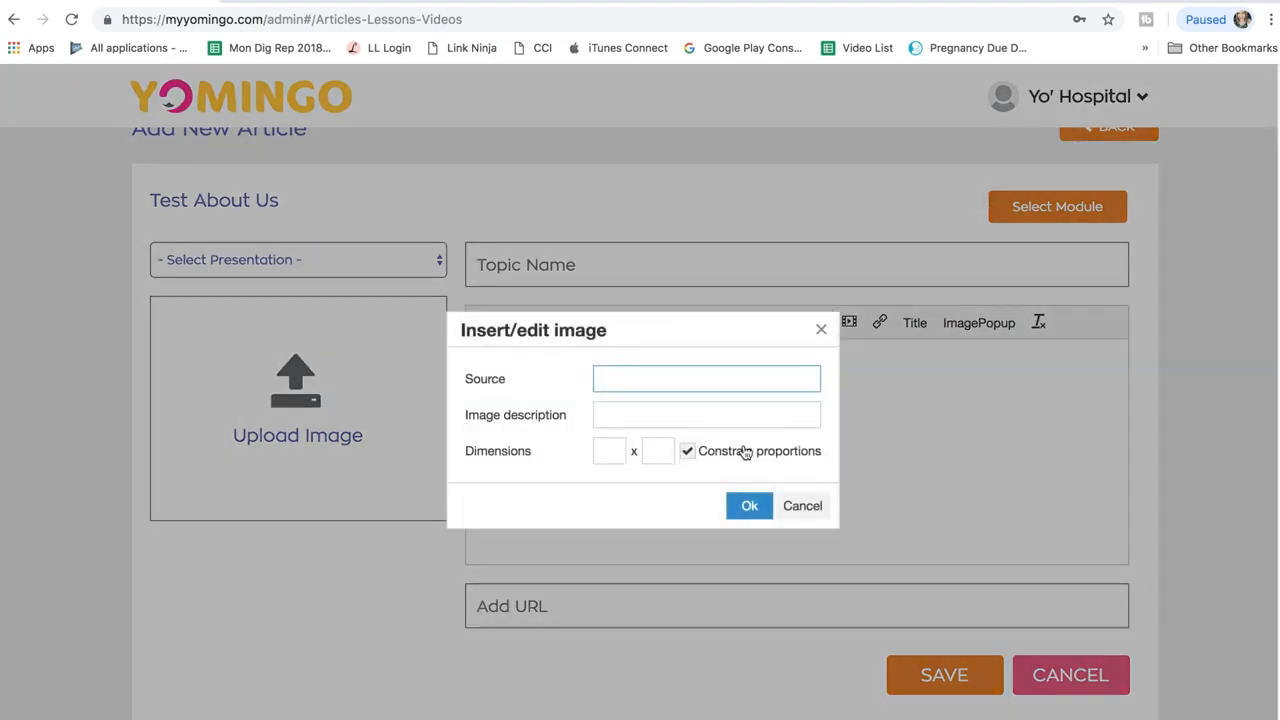
{"action": "left_click", "coordinate": [609, 414]}
{"action": "left_click", "coordinate": [607, 452]}
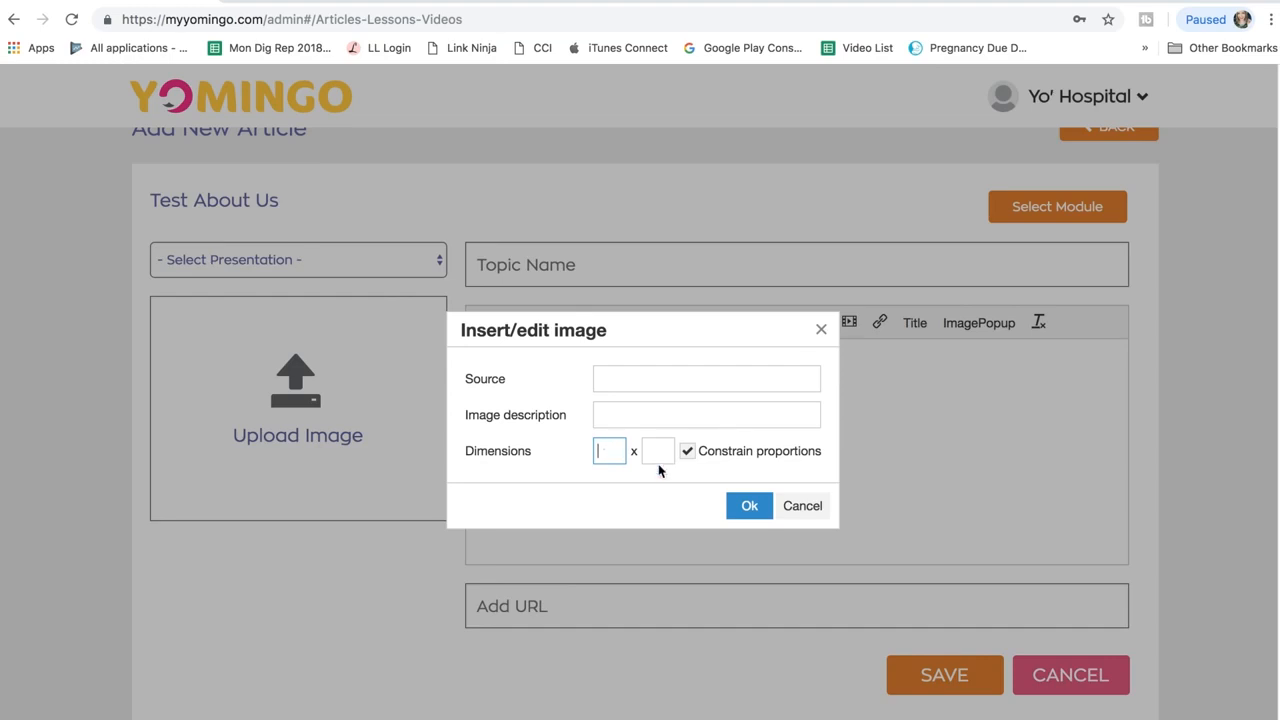
{"action": "left_click", "coordinate": [745, 505]}
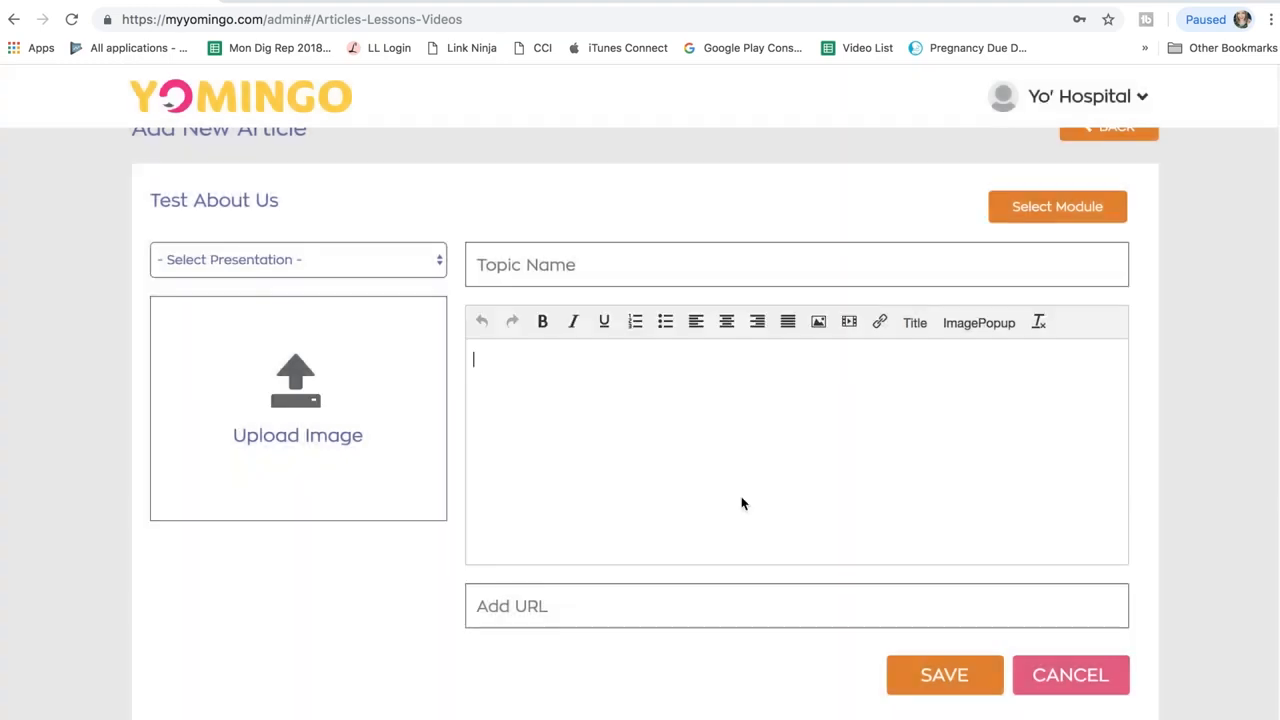
{"action": "left_click", "coordinate": [848, 322]}
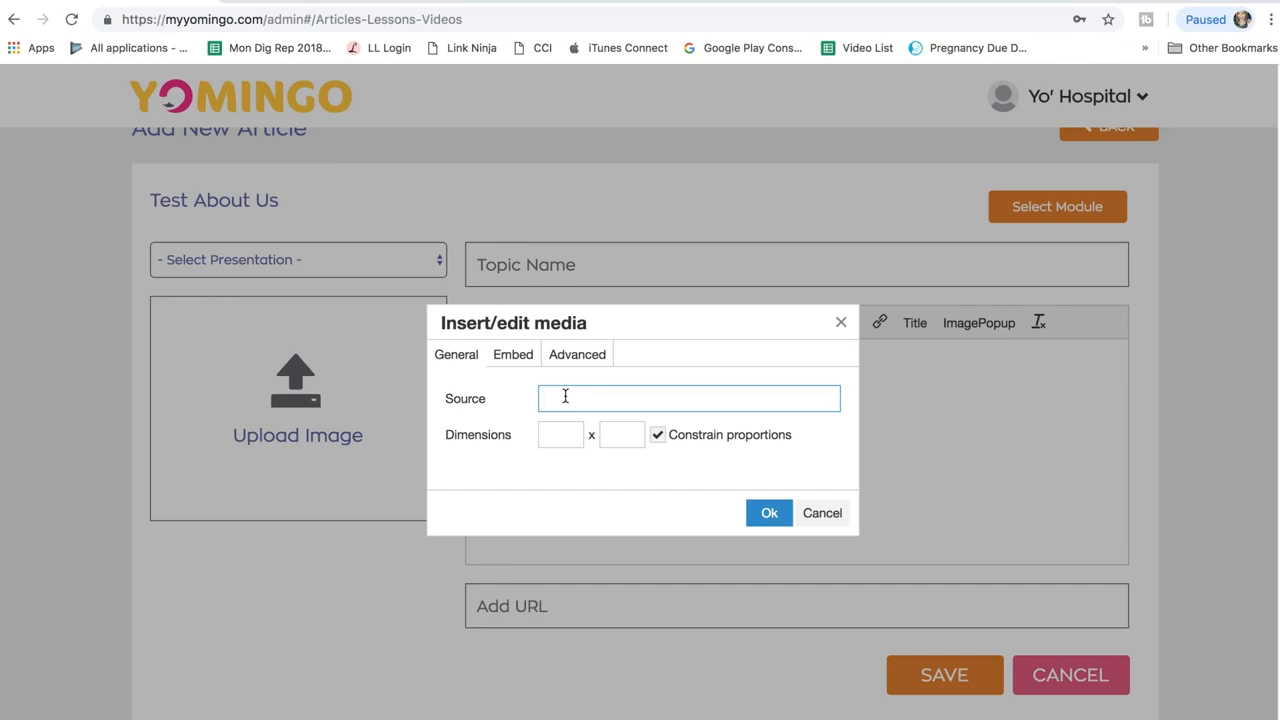
{"action": "left_click", "coordinate": [553, 432]}
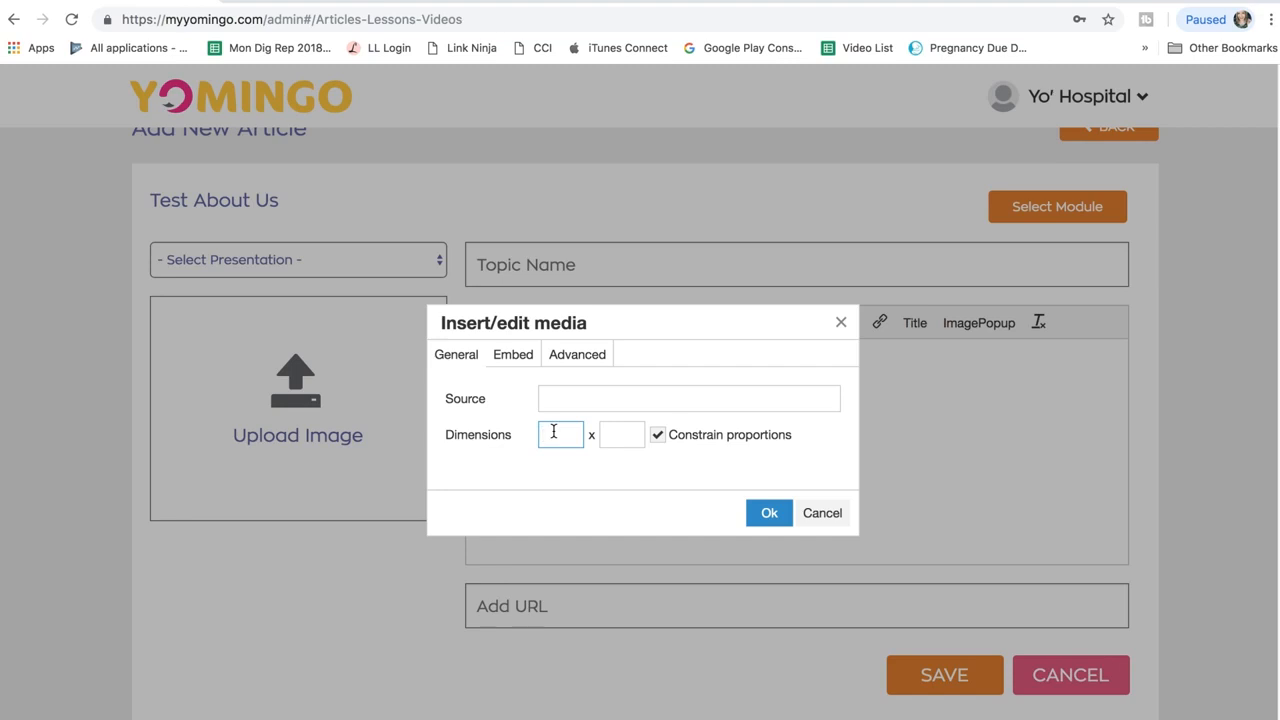
{"action": "left_click", "coordinate": [769, 513]}
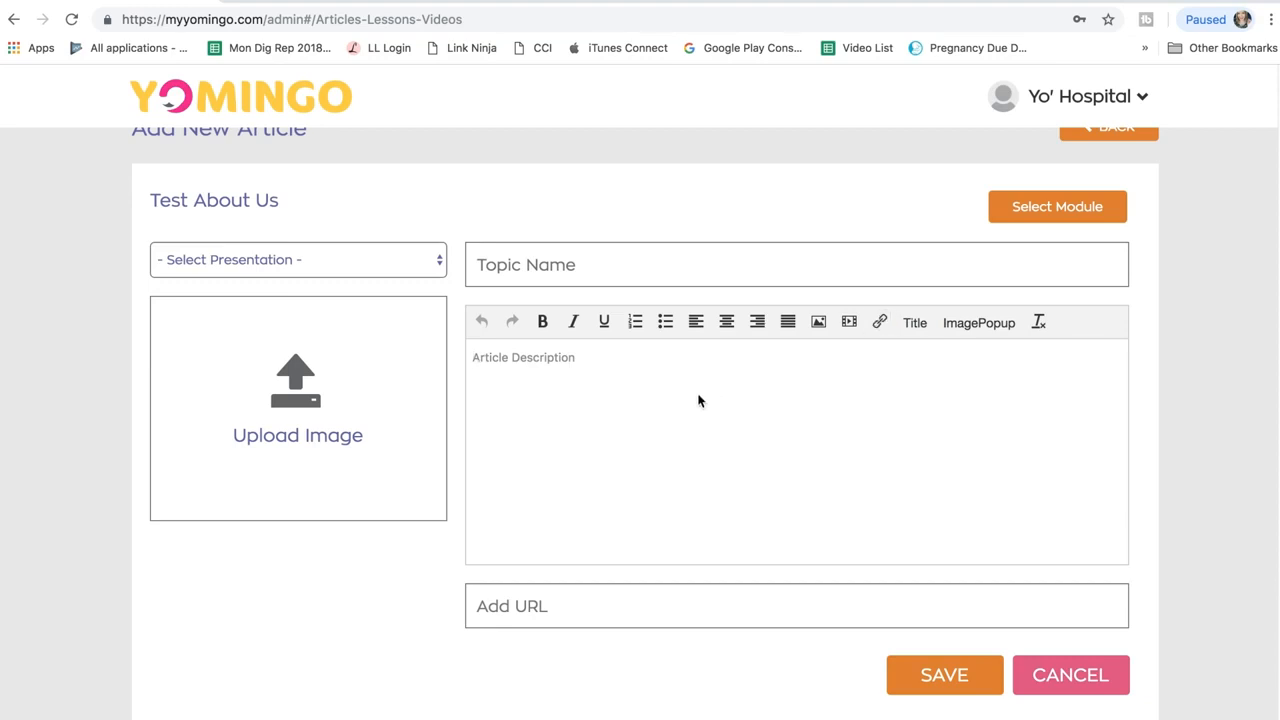
Step: Enter 'This is a test article.' as the description, bold 'test', and select 'article'
{"action": "type", "text": "This is a test"}
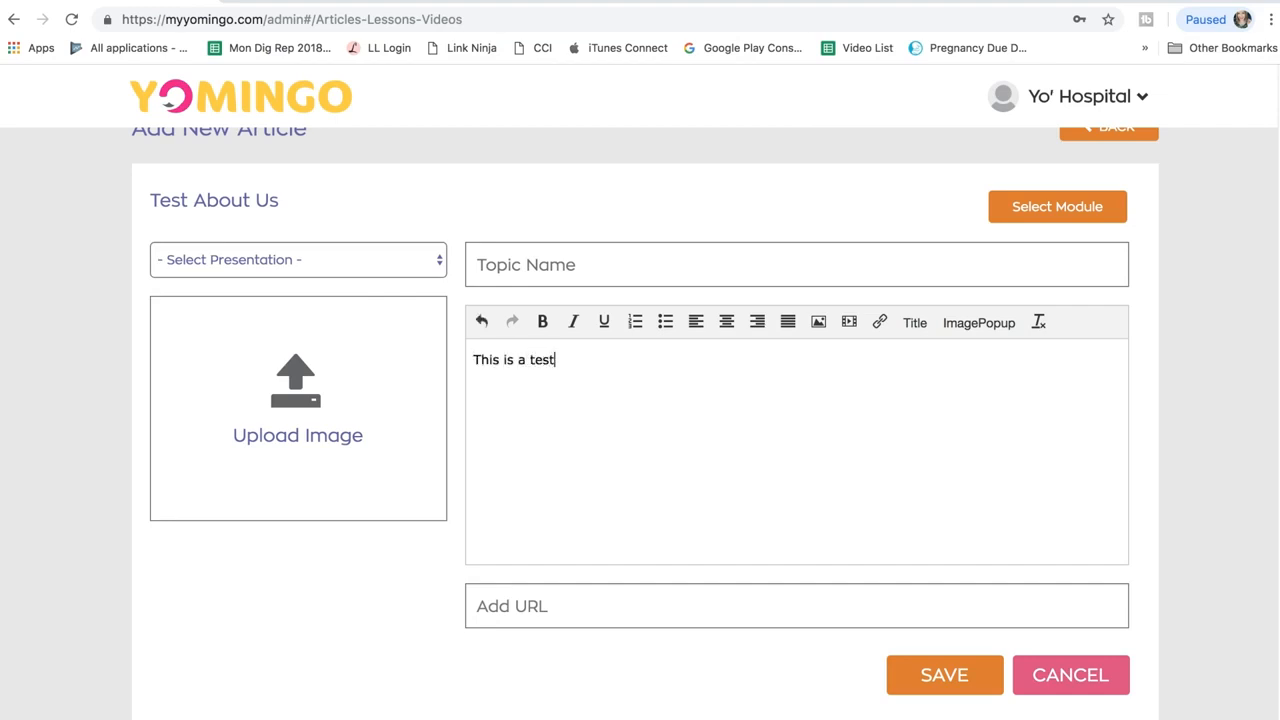
{"action": "type", "text": " article."}
{"action": "double_click", "coordinate": [541, 360]}
{"action": "left_click", "coordinate": [542, 322]}
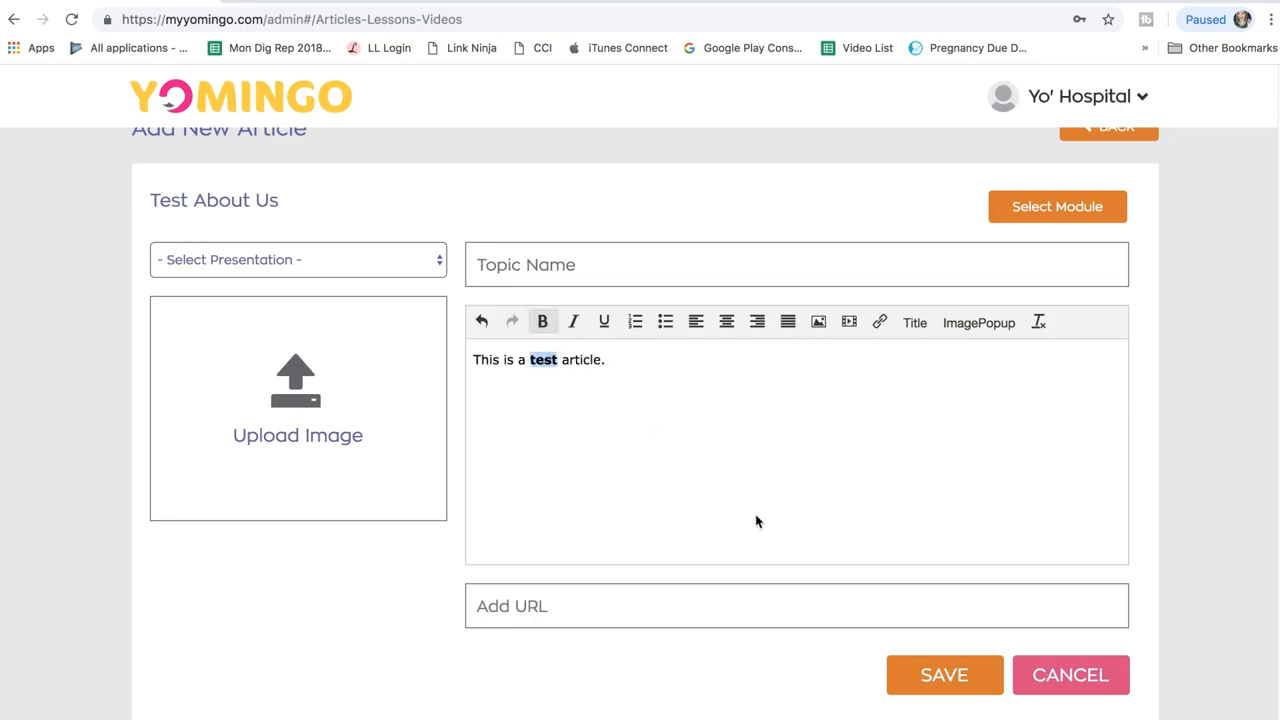
{"action": "left_click_drag", "start_coordinate": [562, 361], "coordinate": [598, 365]}
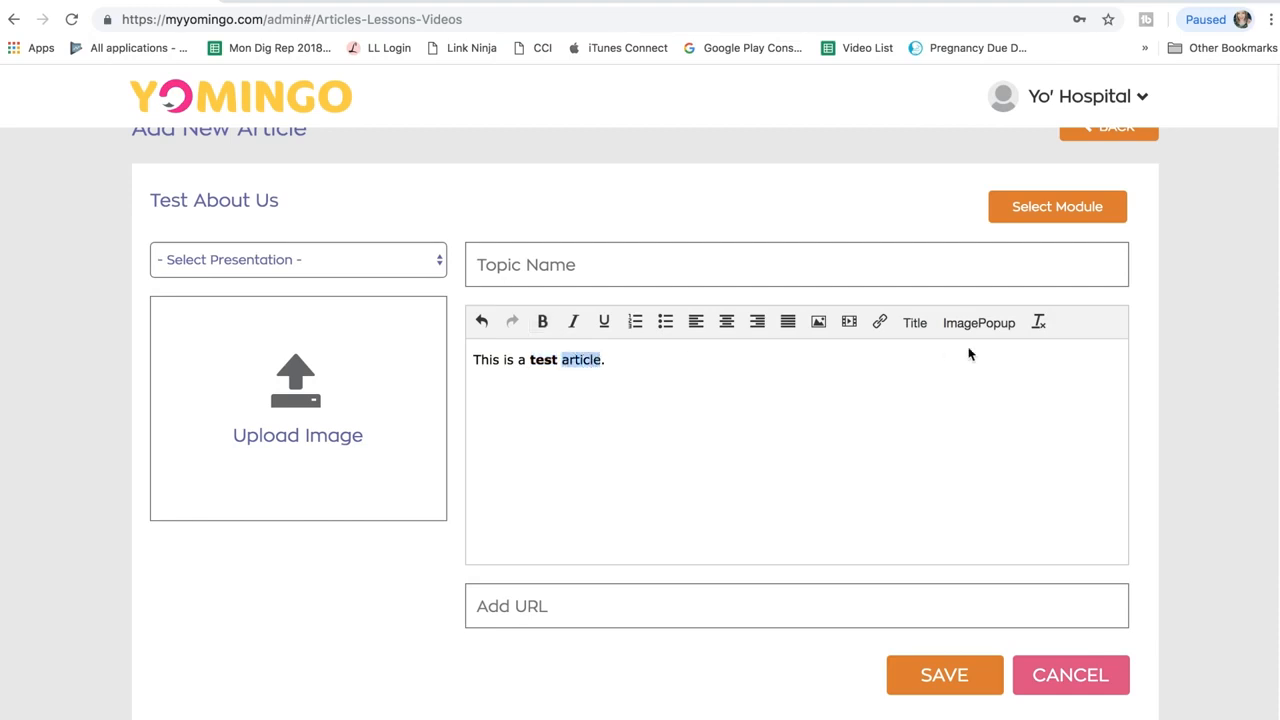
{"action": "left_click", "coordinate": [881, 331]}
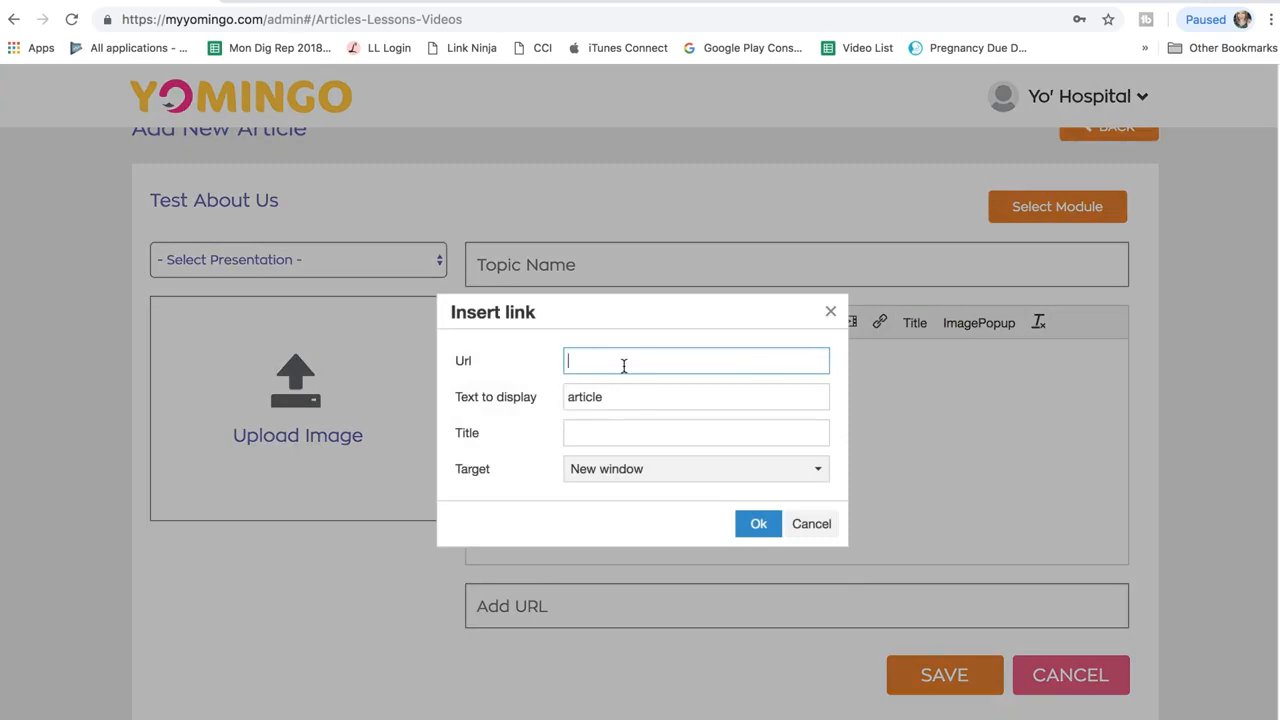
{"action": "type", "text": "www"}
{"action": "type", "text": ".yoming"}
{"action": "key", "text": "BackSpace"}
{"action": "type", "text": "yomingo.com"}
{"action": "left_click", "coordinate": [612, 400]}
{"action": "key", "text": "Return"}
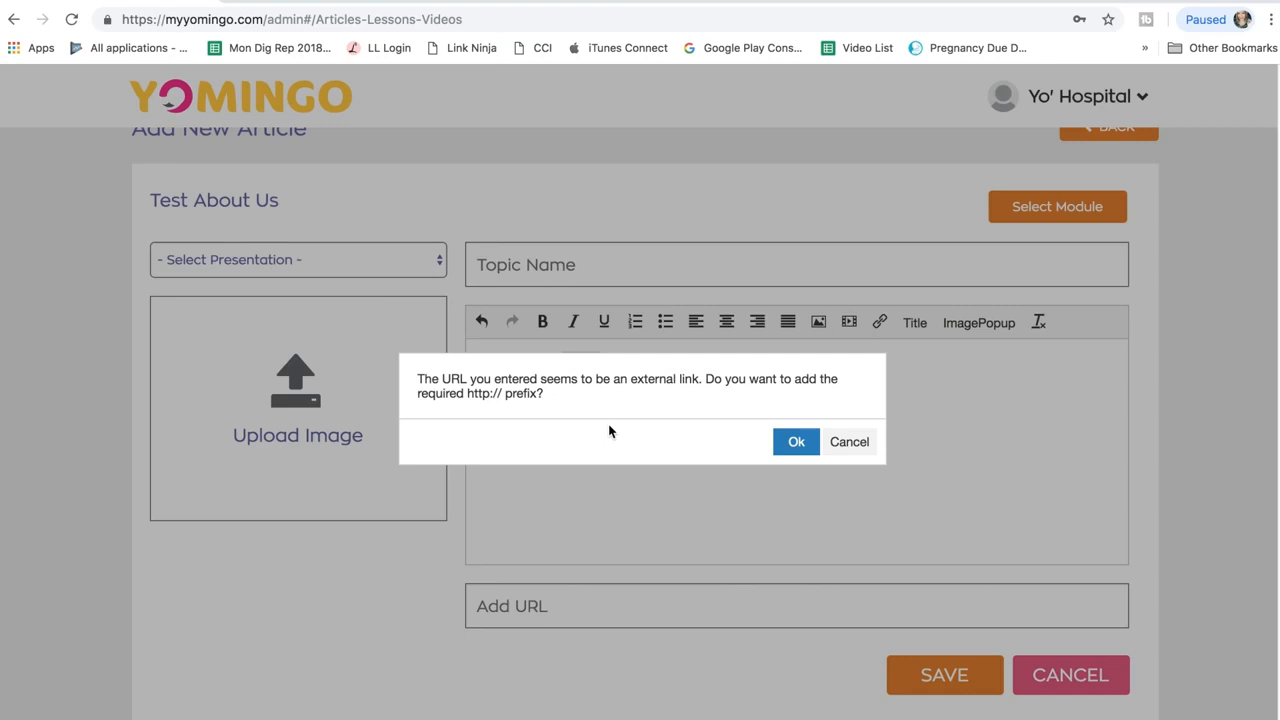
{"action": "left_click", "coordinate": [795, 447]}
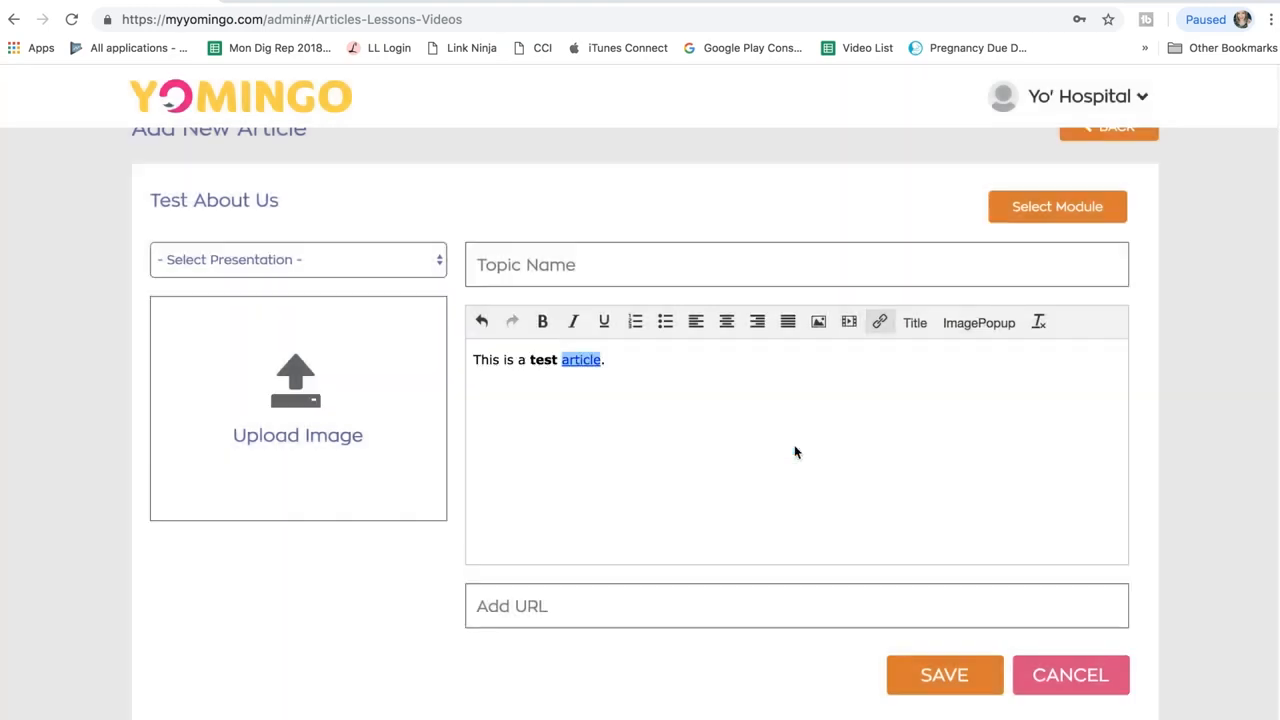
{"action": "left_click", "coordinate": [629, 355]}
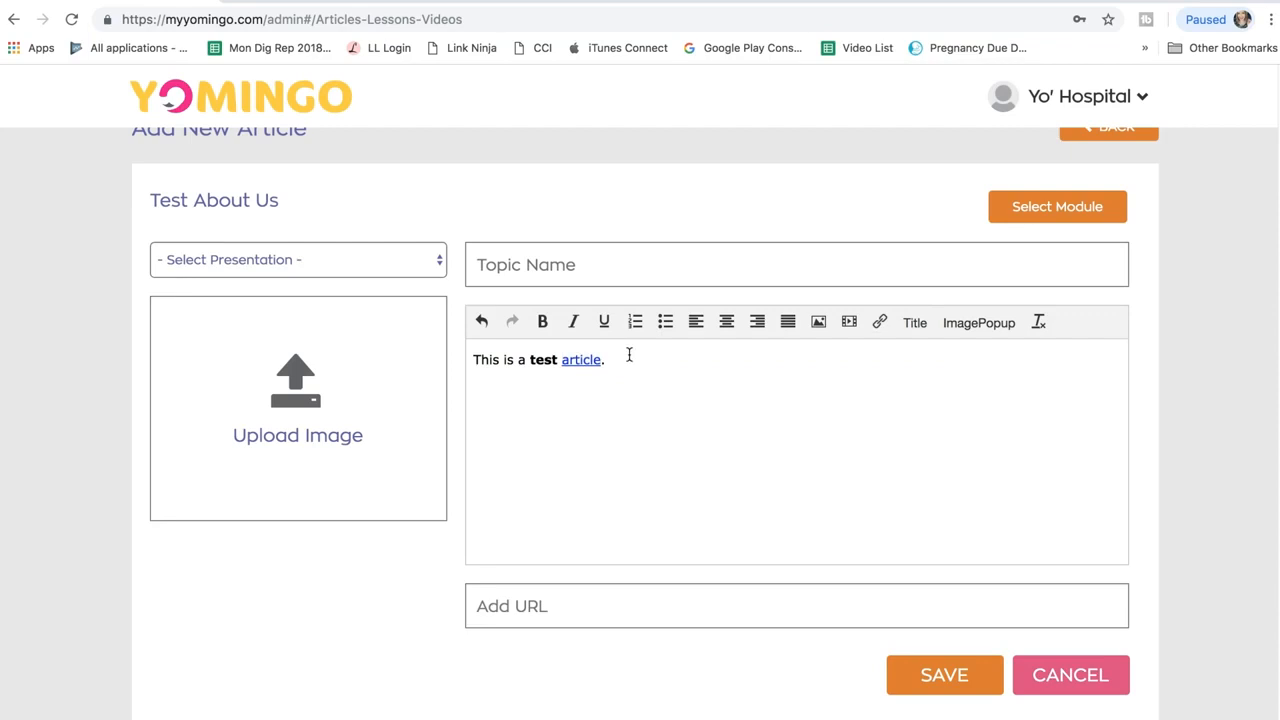
Step: Append the word 'Text' with the hover title 'Hover text' to the description
{"action": "left_click", "coordinate": [916, 323]}
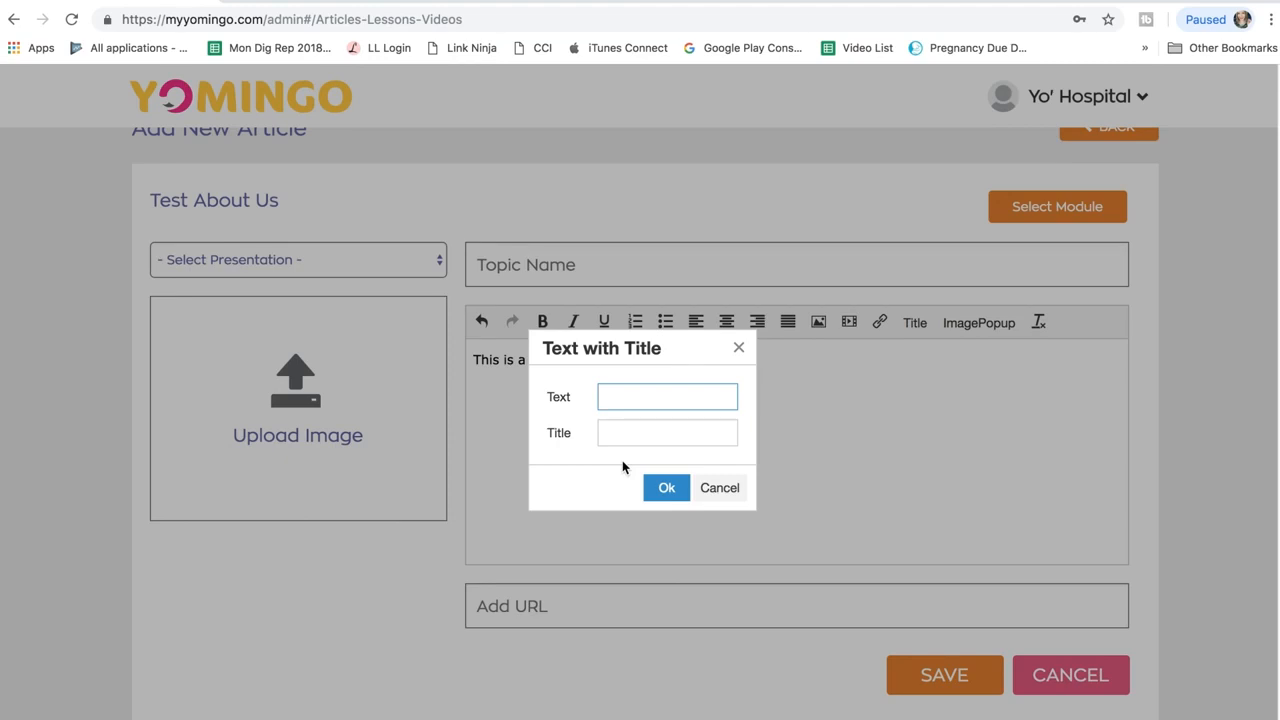
{"action": "type", "text": "Text"}
{"action": "key", "text": "Tab"}
{"action": "type", "text": "Hover text"}
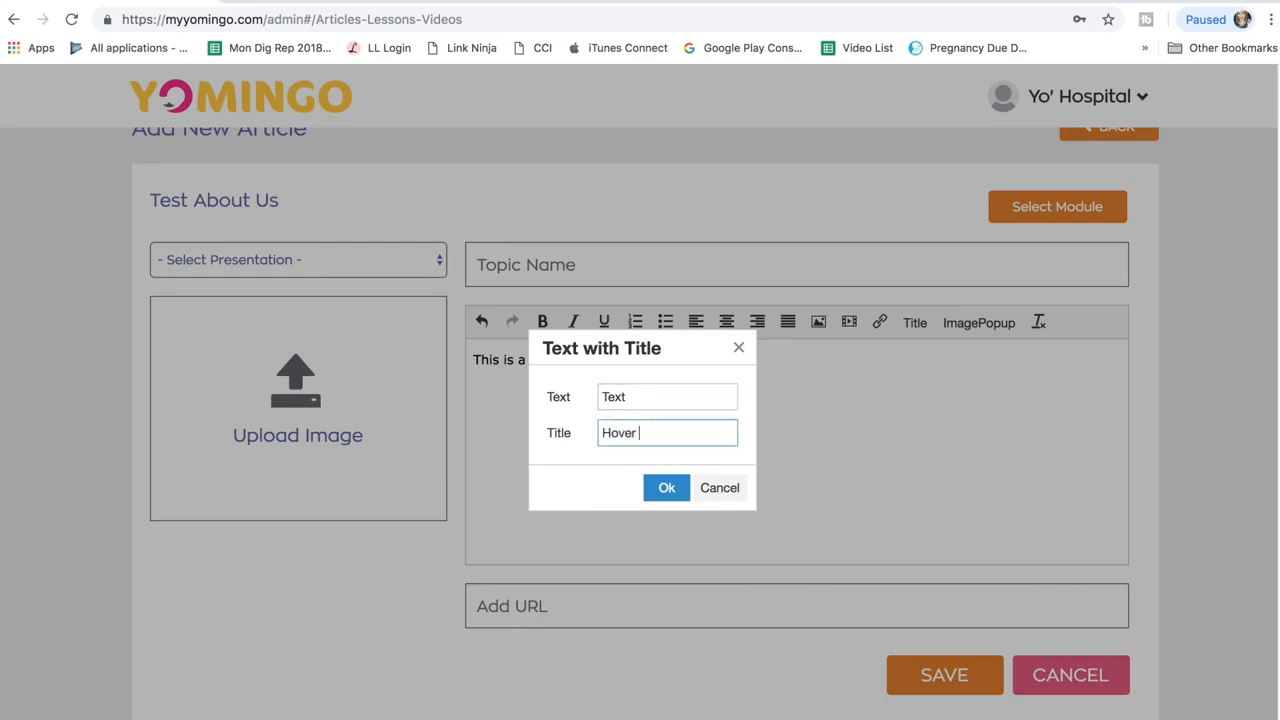
{"action": "left_click", "coordinate": [665, 497]}
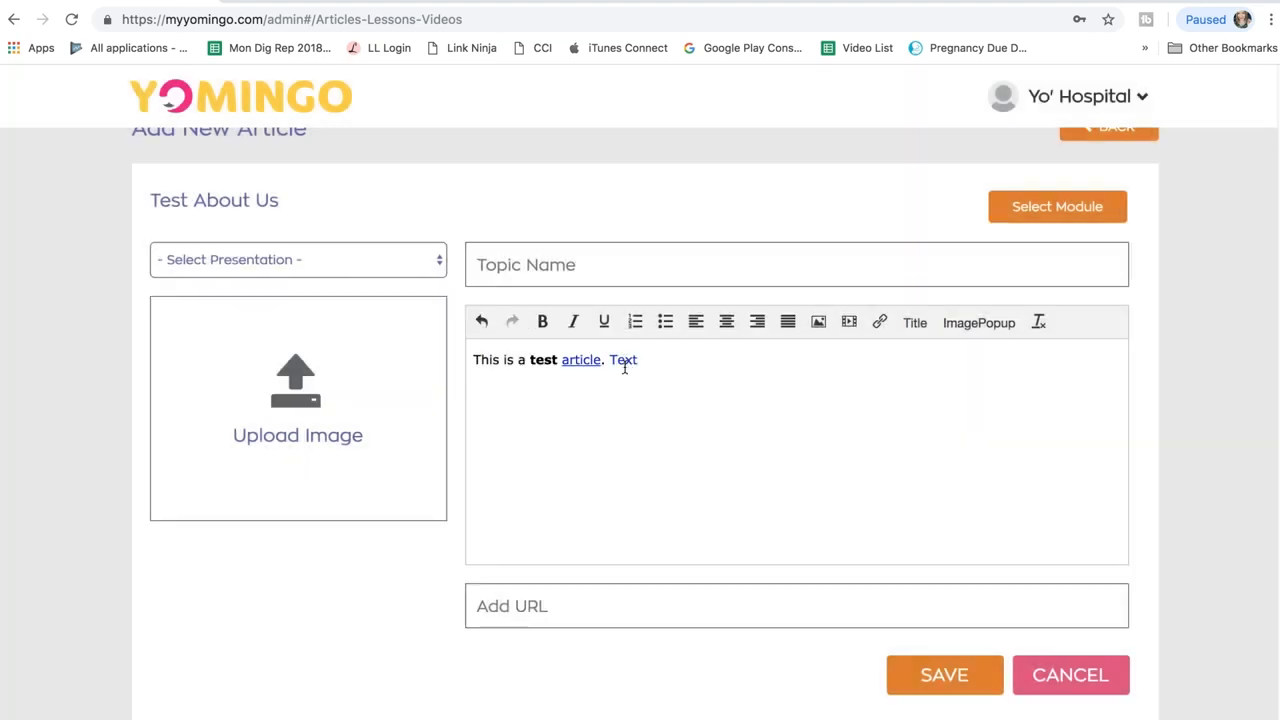
{"action": "mouse_move", "coordinate": [624, 365]}
{"action": "left_click", "coordinate": [972, 323]}
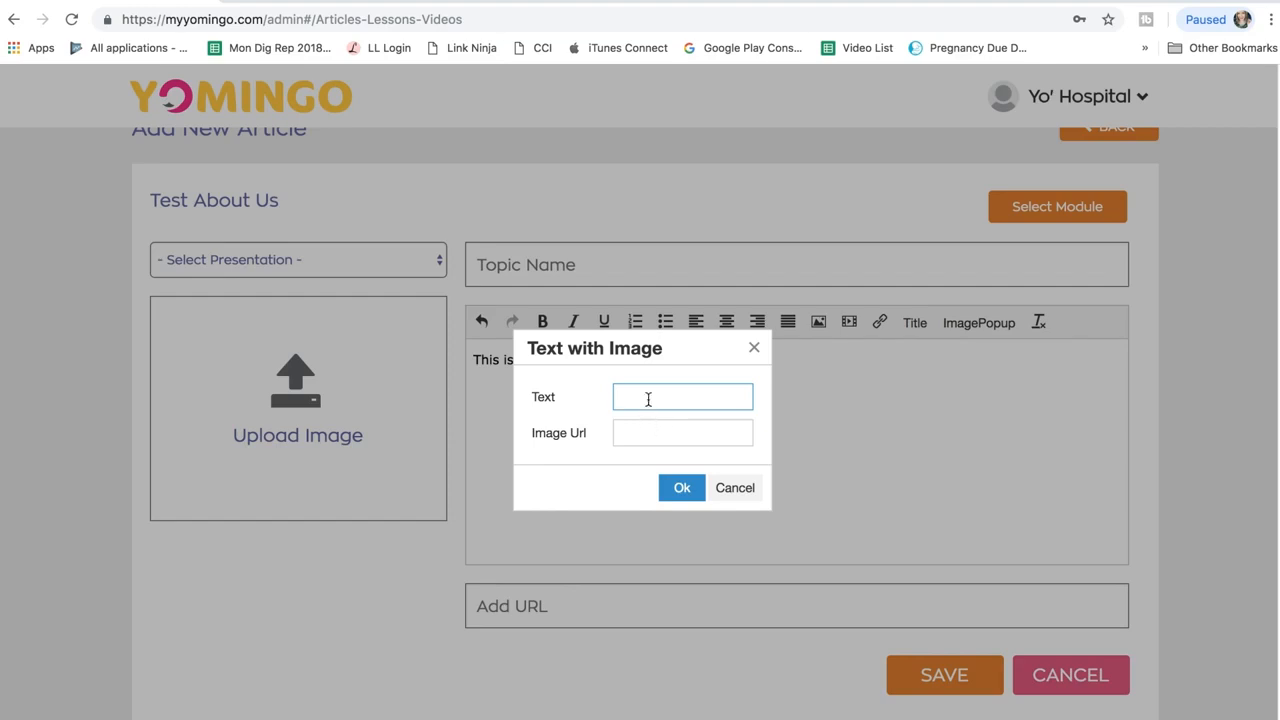
{"action": "type", "text": "Text"}
{"action": "left_click", "coordinate": [631, 434]}
{"action": "key", "text": "Escape"}
{"action": "left_click", "coordinate": [576, 466]}
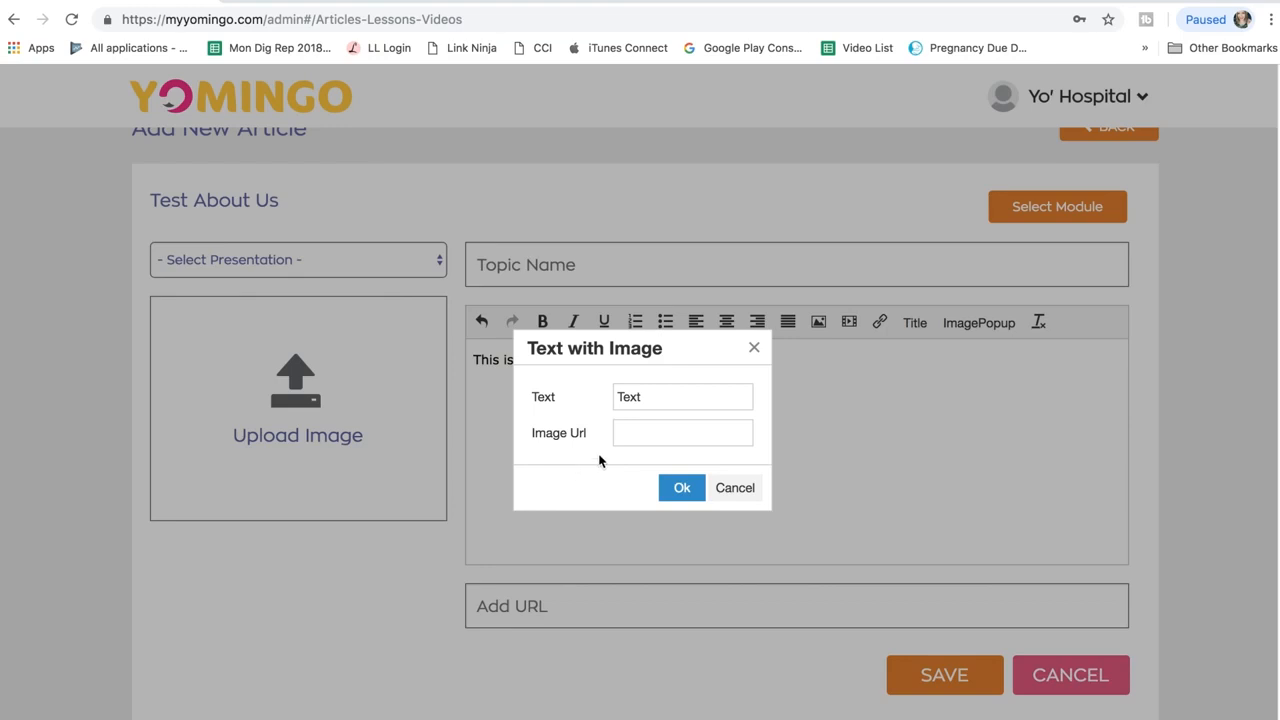
{"action": "left_click", "coordinate": [619, 433]}
{"action": "left_click", "coordinate": [665, 396]}
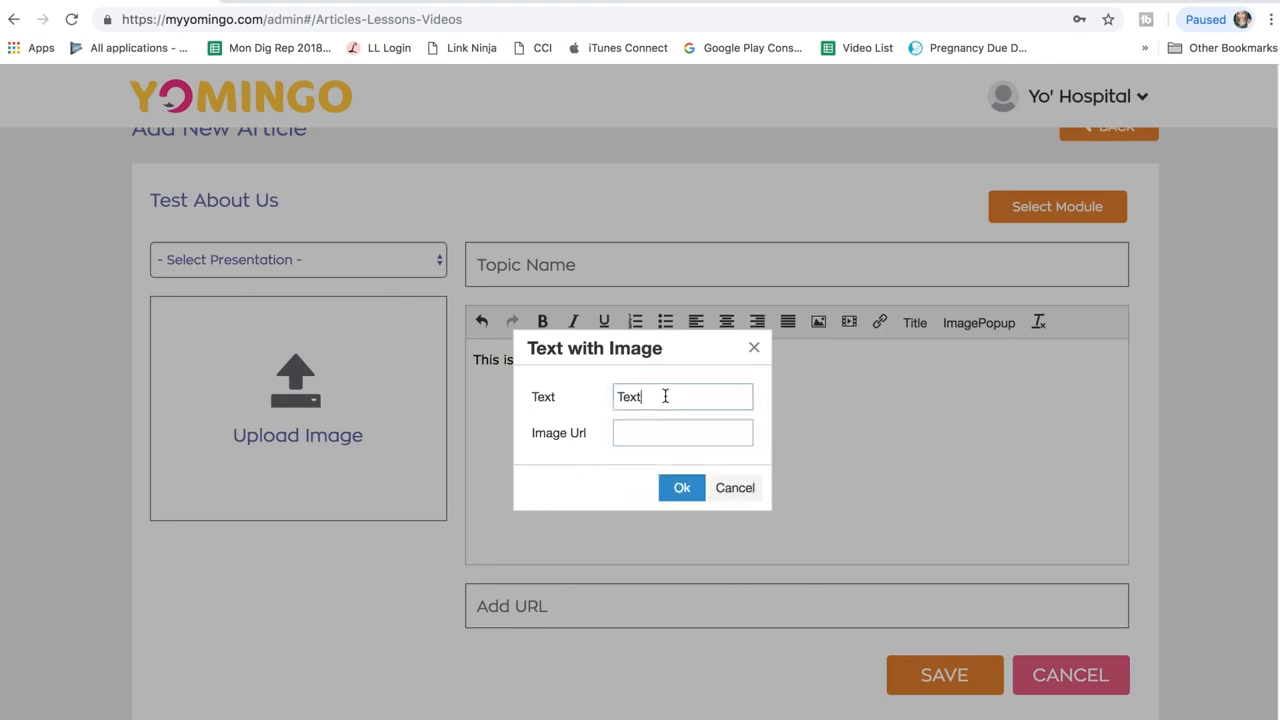
{"action": "left_click", "coordinate": [638, 435]}
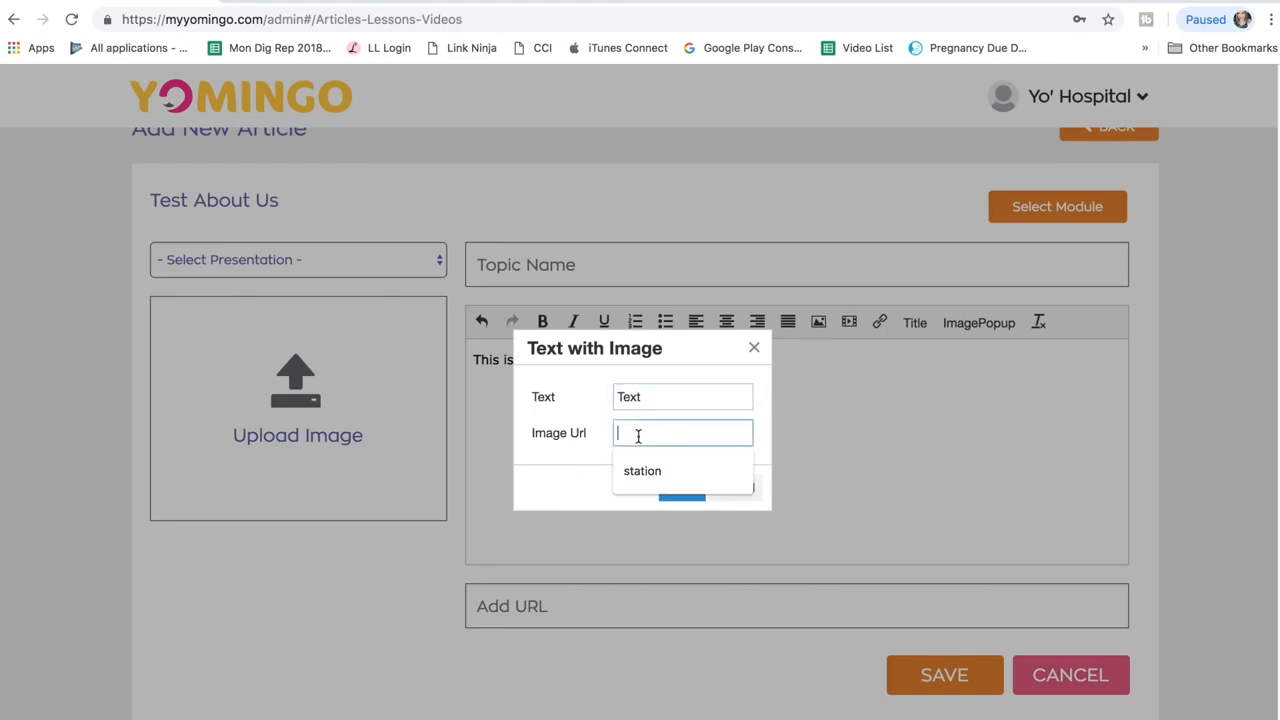
{"action": "left_click", "coordinate": [563, 466]}
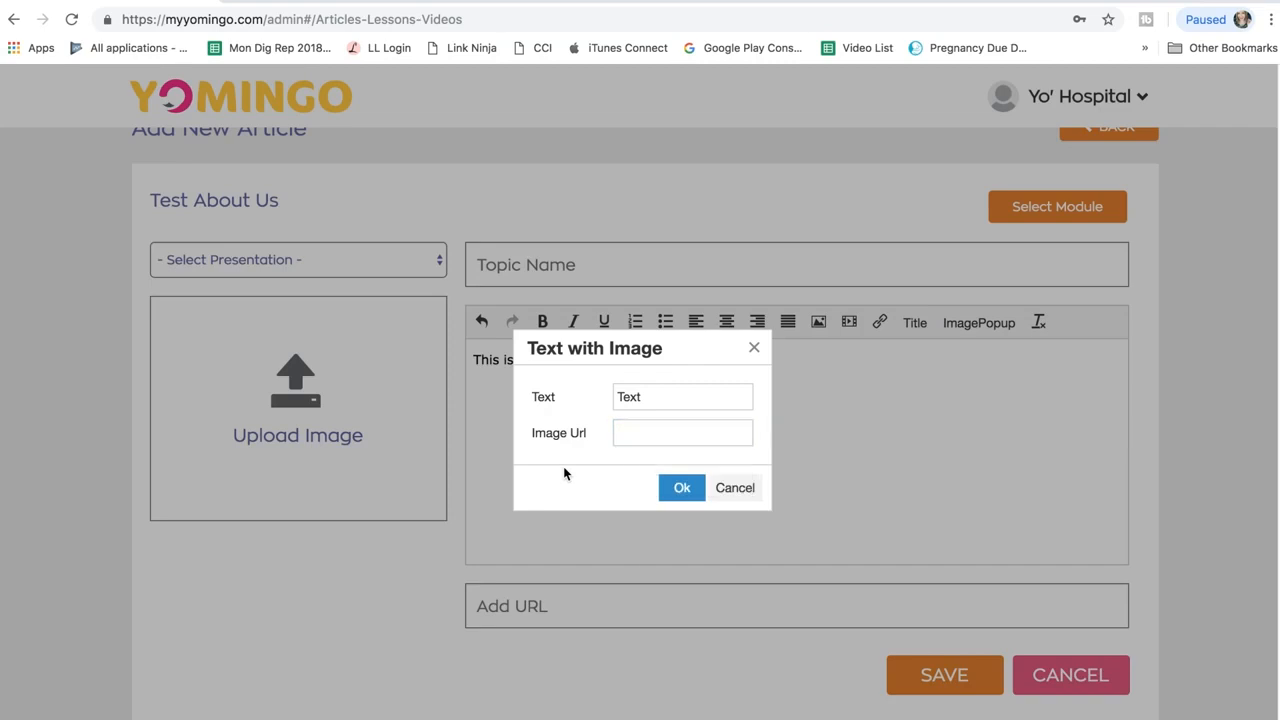
{"action": "left_click", "coordinate": [747, 491]}
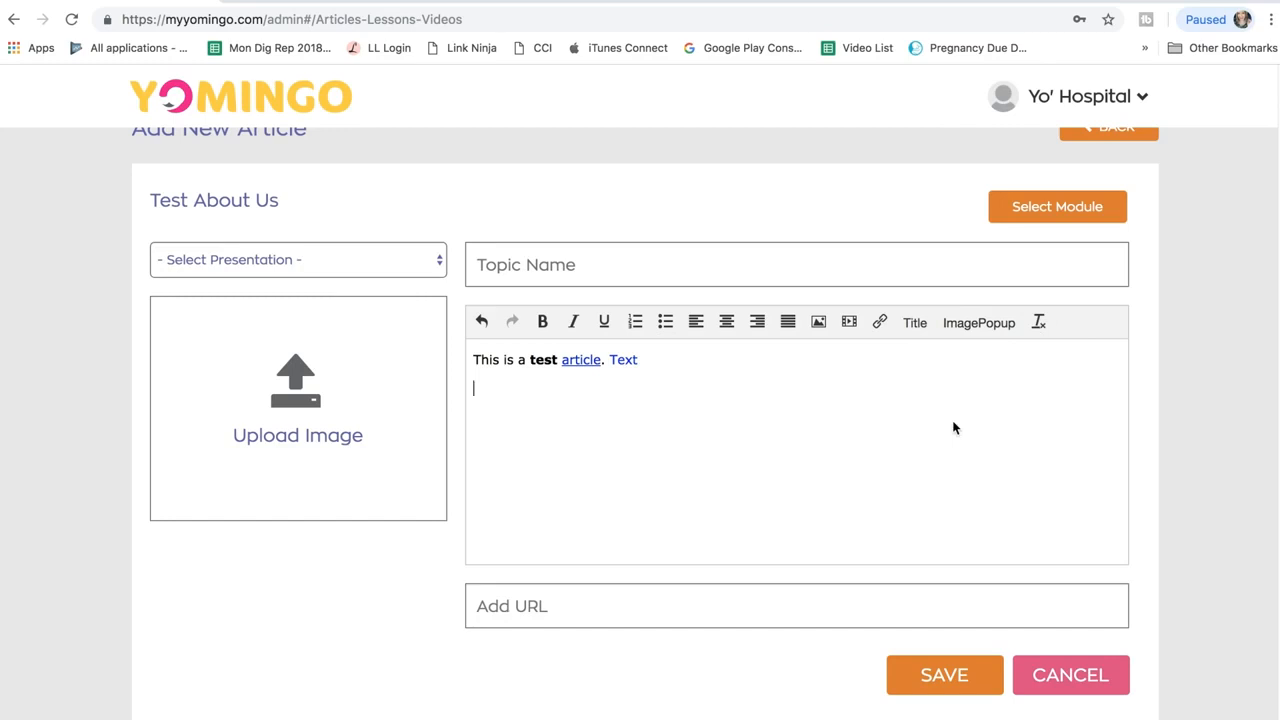
Step: Undo the stray empty line so the description stays on a single line
{"action": "left_click", "coordinate": [483, 325]}
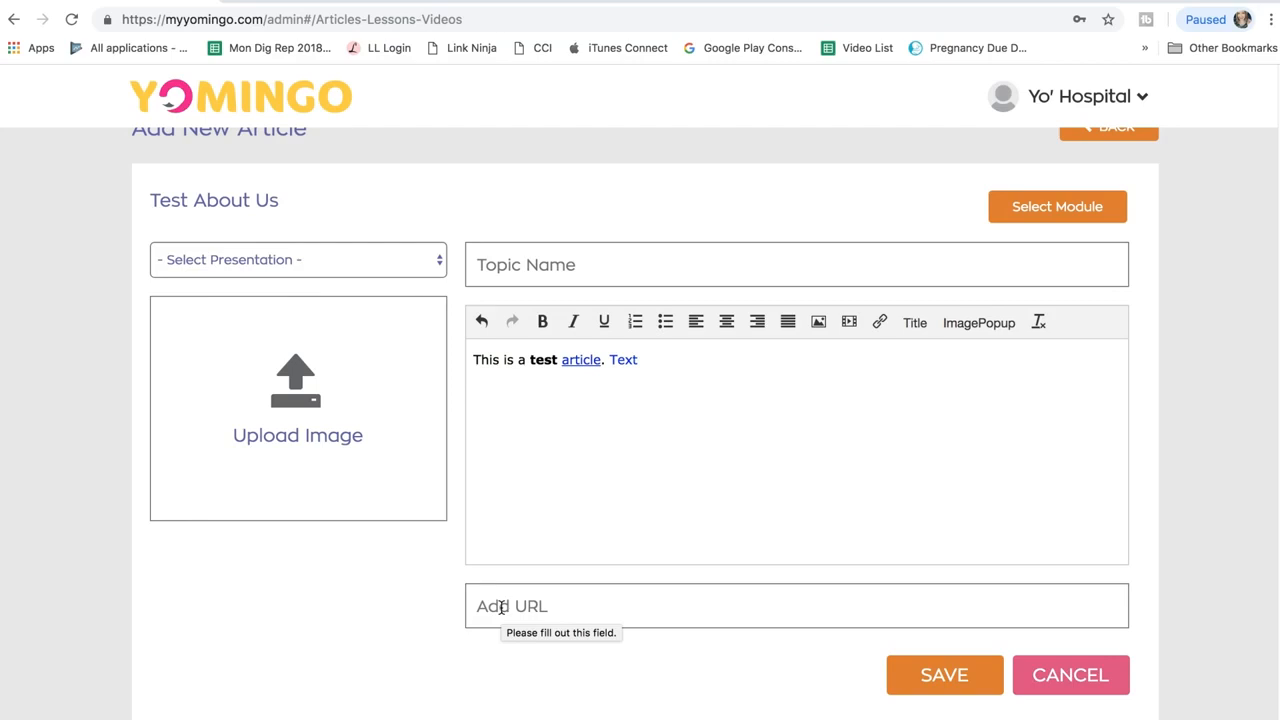
Step: Give the article the topic name 'Test Article' and save it
{"action": "left_click", "coordinate": [561, 275]}
{"action": "type", "text": "Test A"}
{"action": "type", "text": "rticle"}
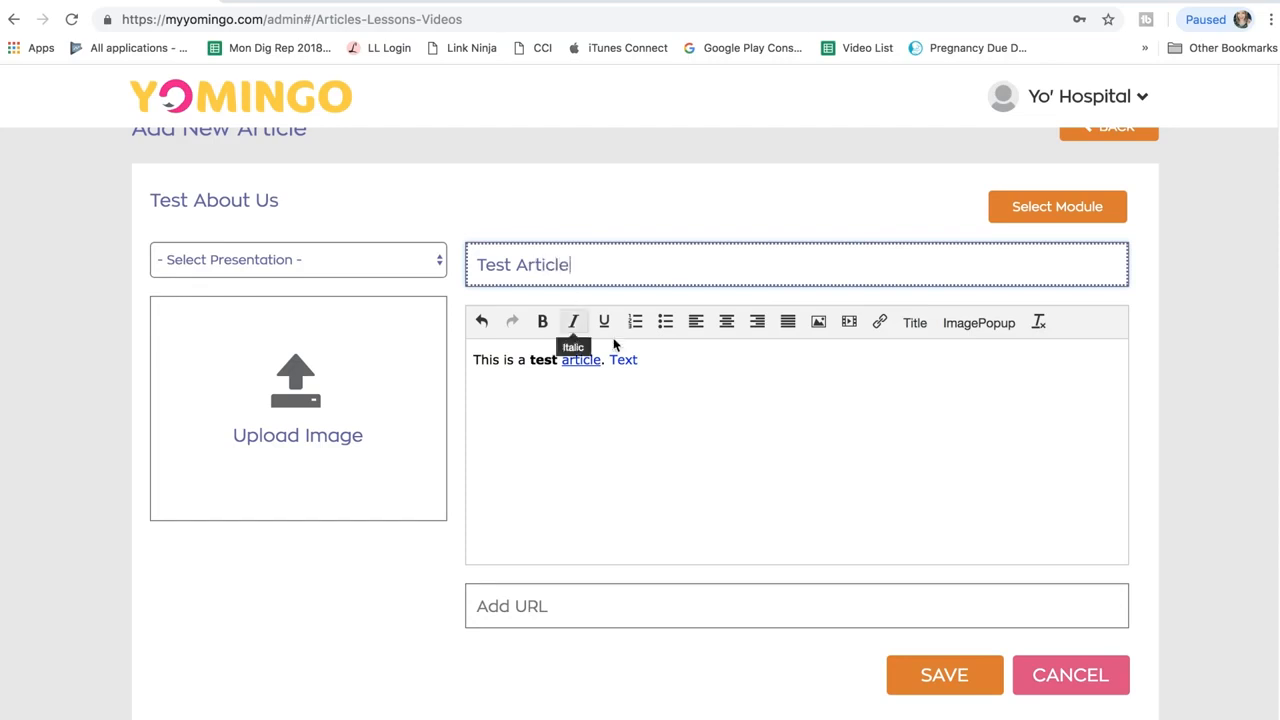
{"action": "left_click", "coordinate": [931, 676]}
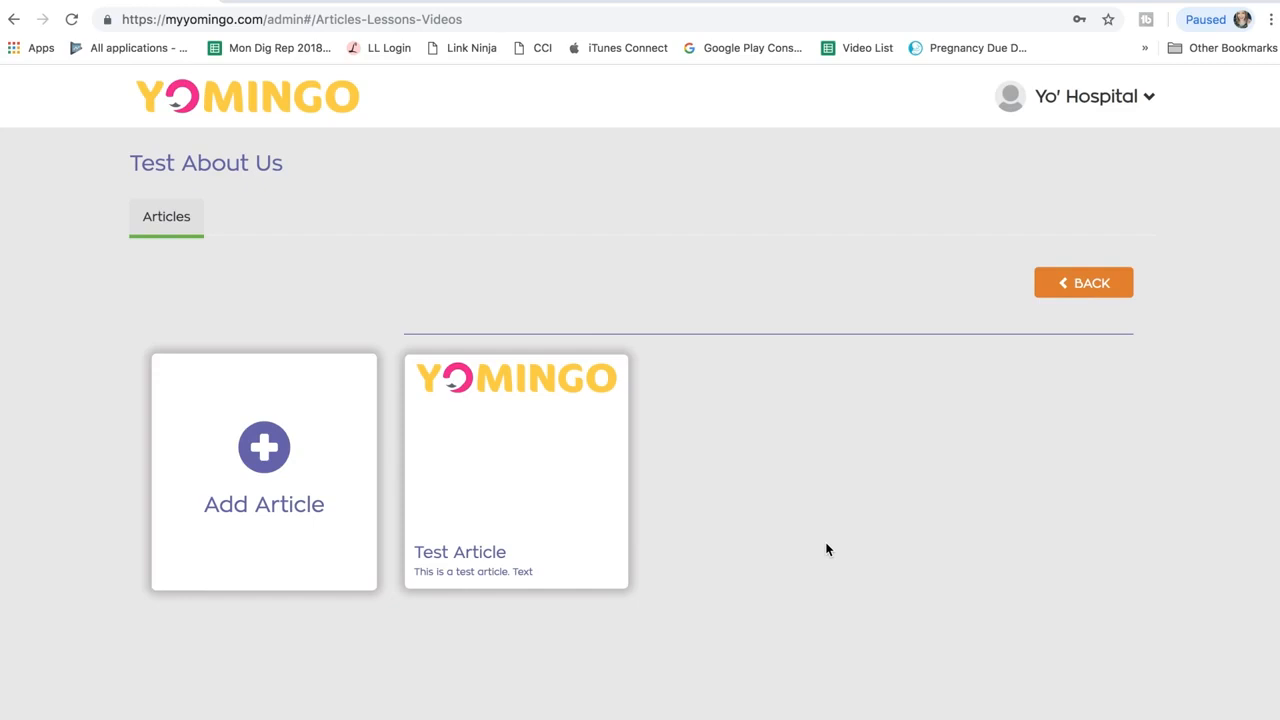
Step: Reopen Test Article in its edit form and save it again without changes
{"action": "left_click", "coordinate": [534, 452]}
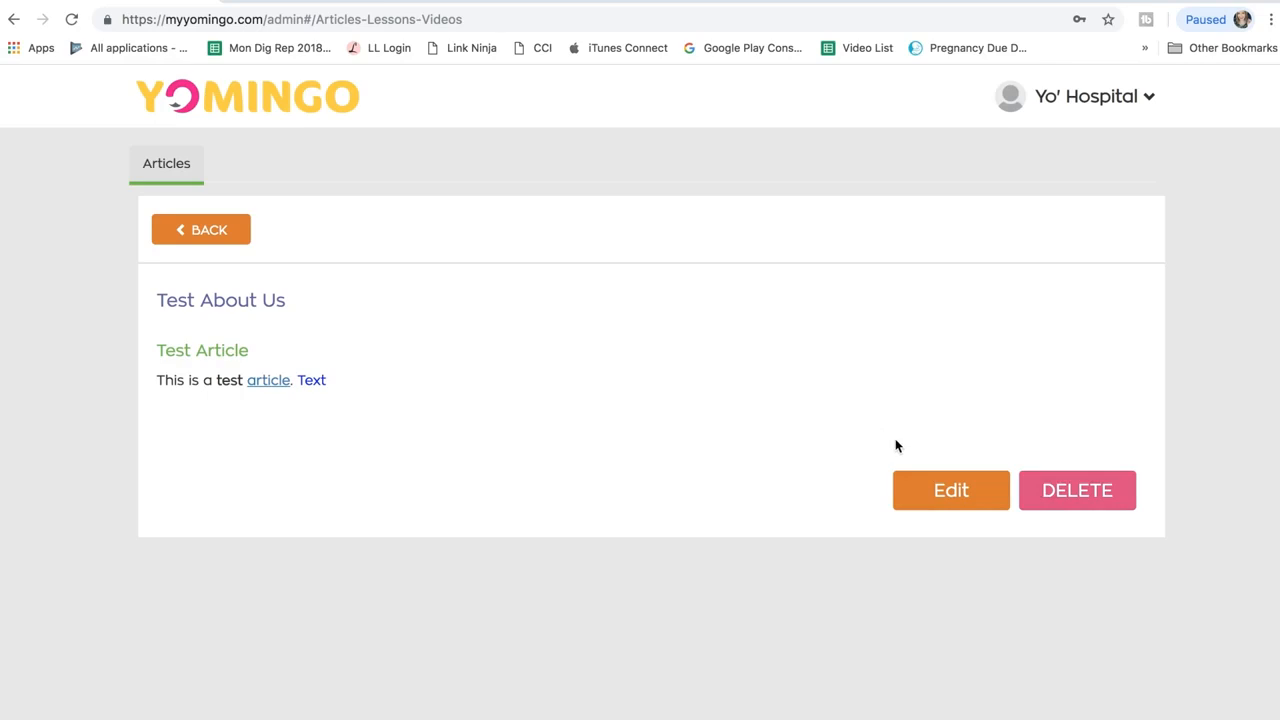
{"action": "left_click", "coordinate": [944, 496]}
{"action": "left_click", "coordinate": [594, 524]}
{"action": "scroll", "coordinate": [594, 524], "scroll_direction": "down", "scroll_amount": 2}
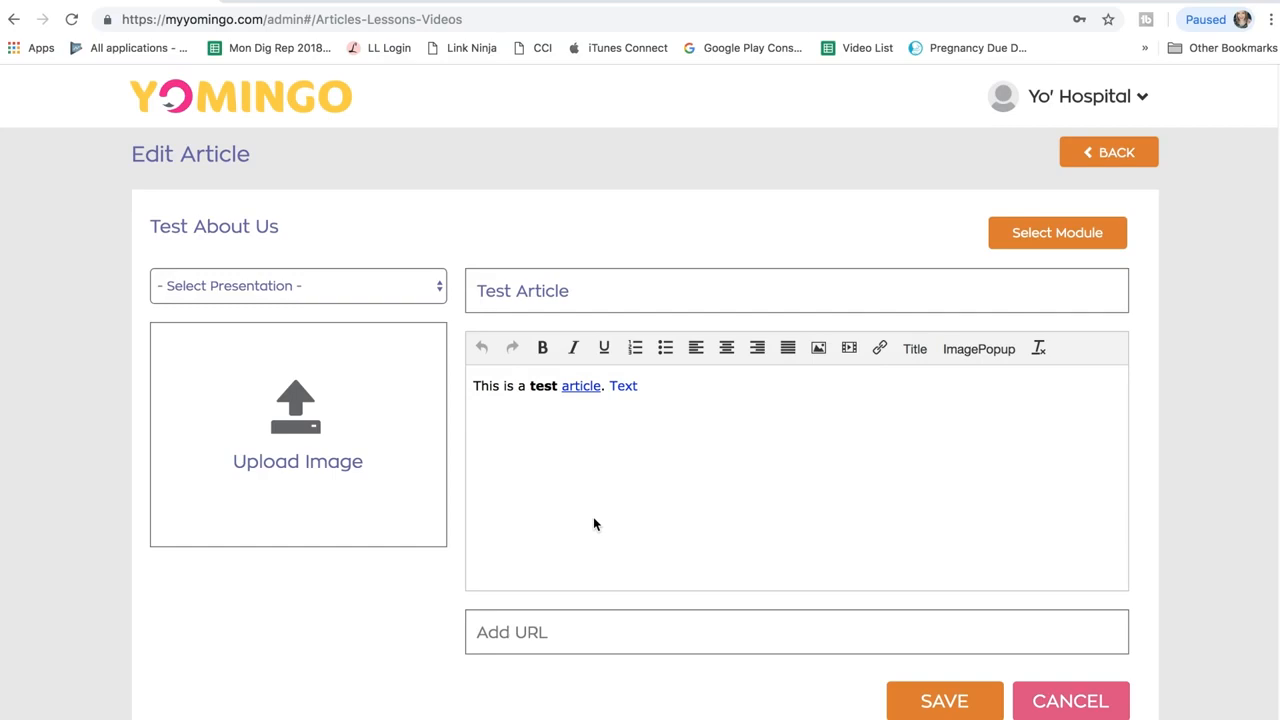
{"action": "left_click", "coordinate": [940, 712]}
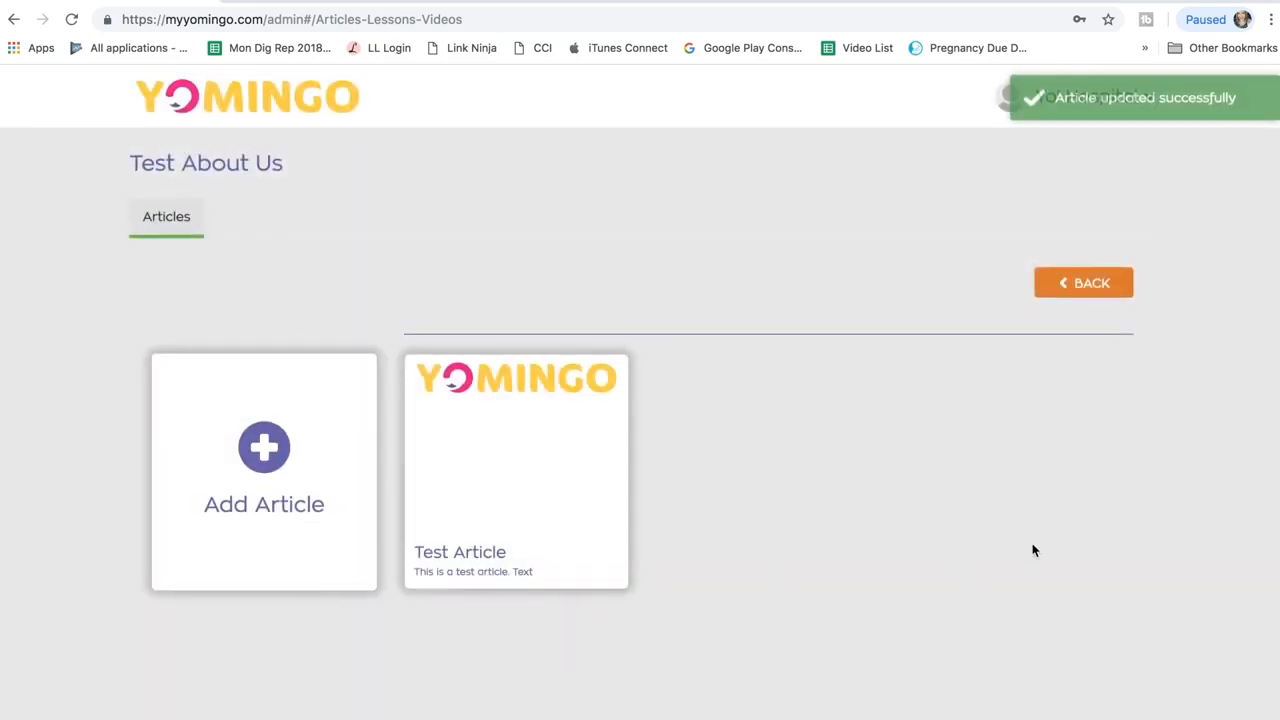